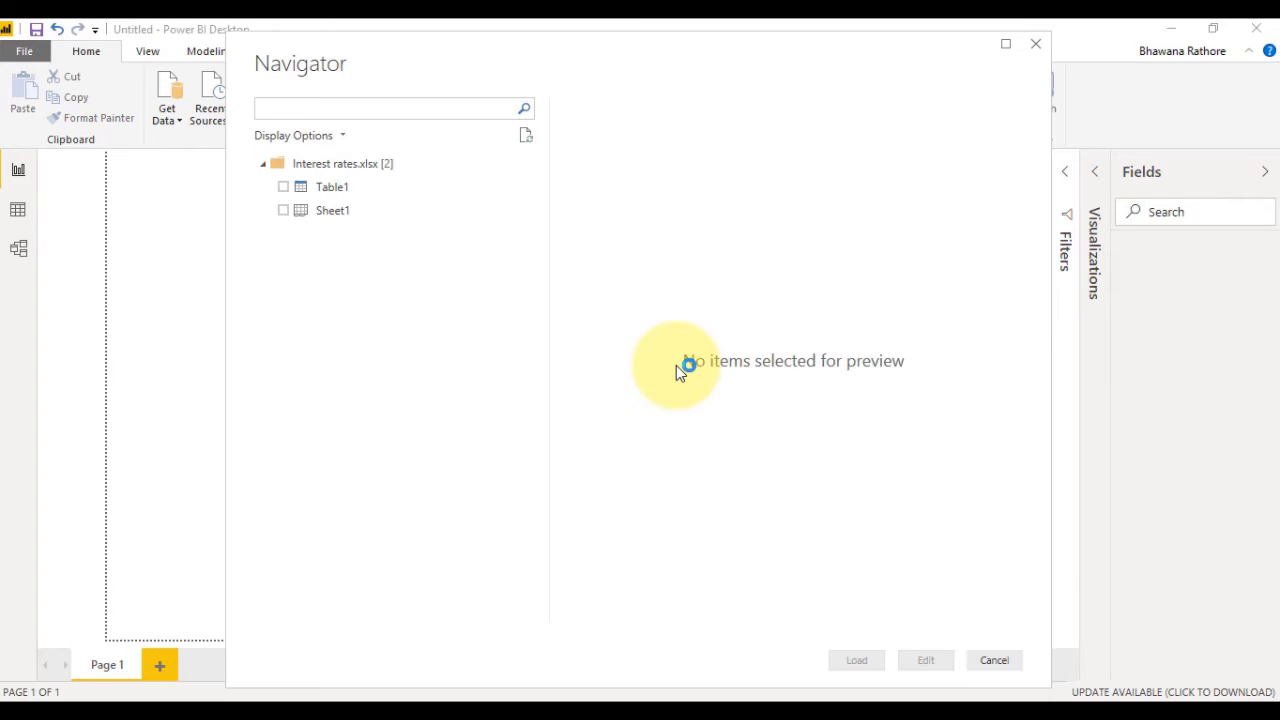
Choose Sheet1 of Interest rates.xlsx and open it for editing in the Power Query Editor, enlarging the editor window.
left_click(284, 211)
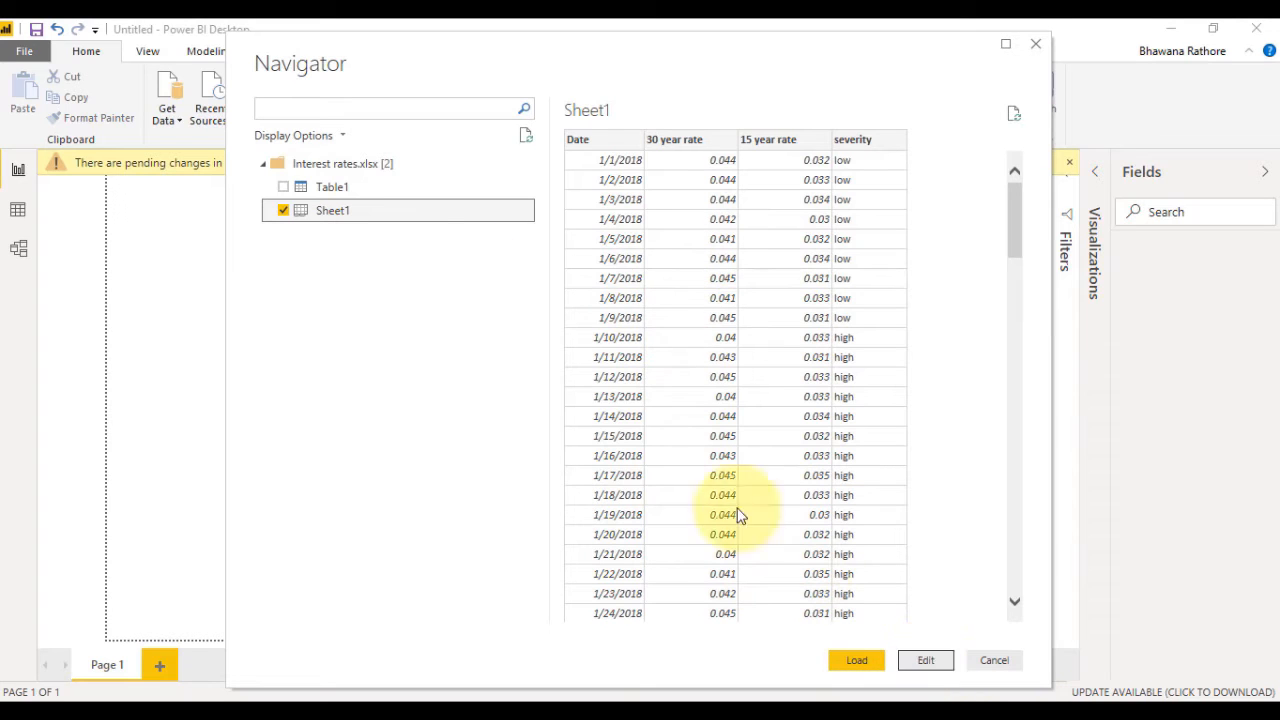
left_click(938, 665)
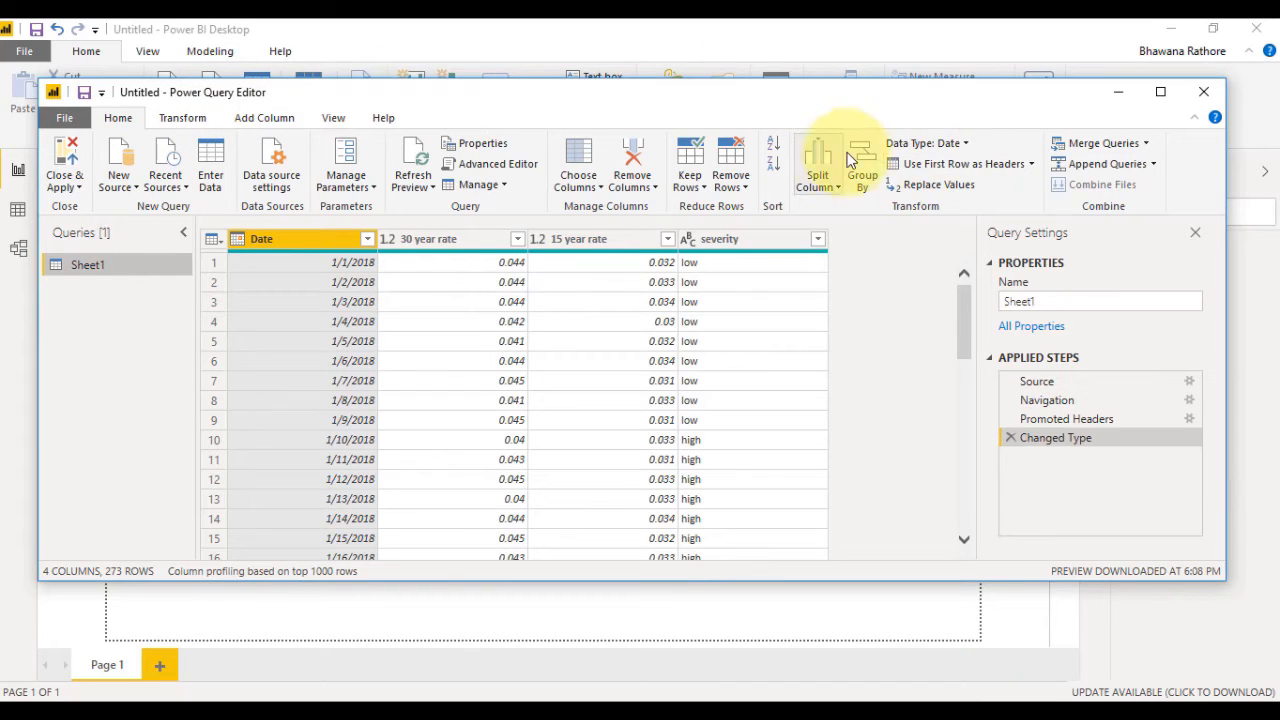
left_click_drag(1220, 585, 1256, 648)
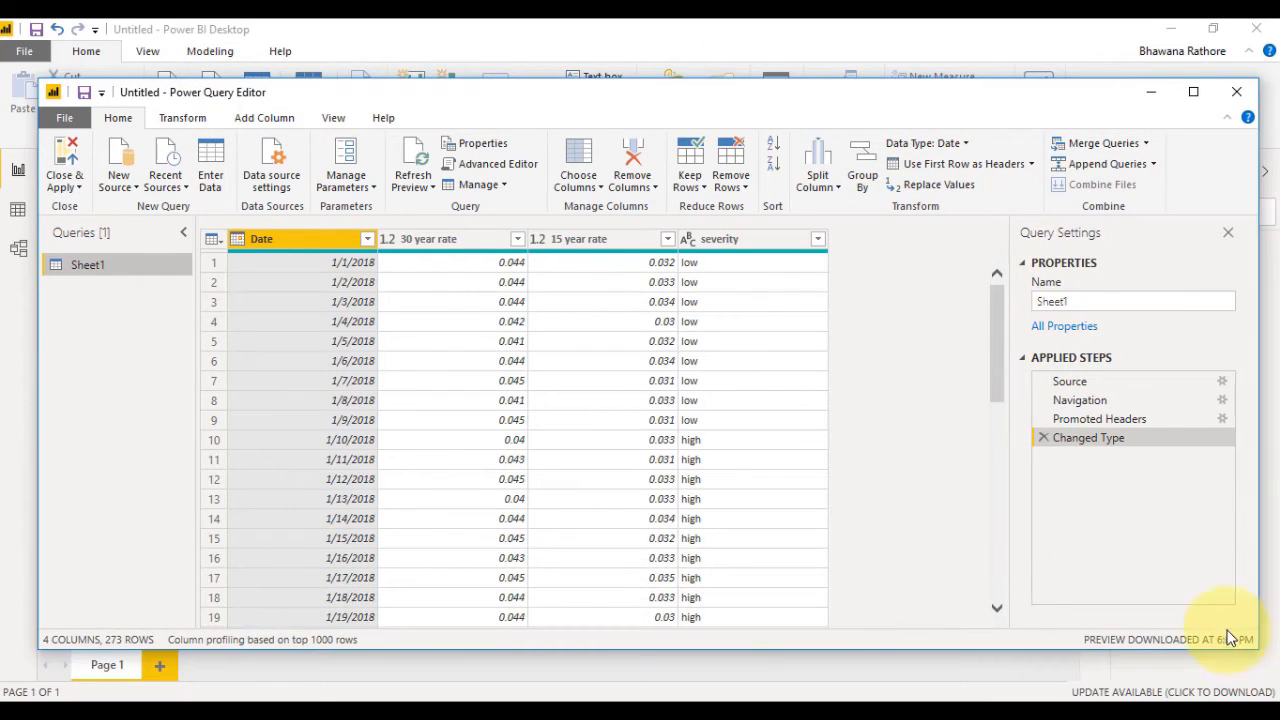
Rename the Sheet1 query as Interest rates.
right_click(106, 264)
left_click(158, 340)
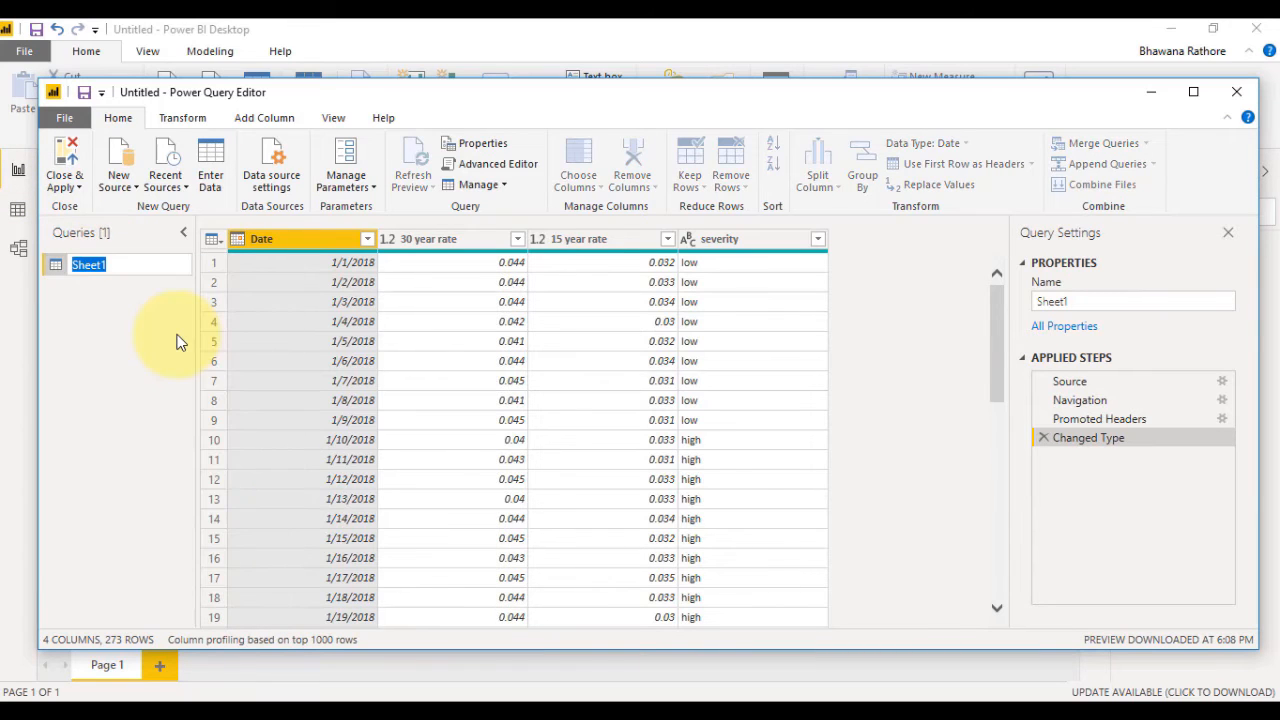
type("Interest rates")
key("Return")
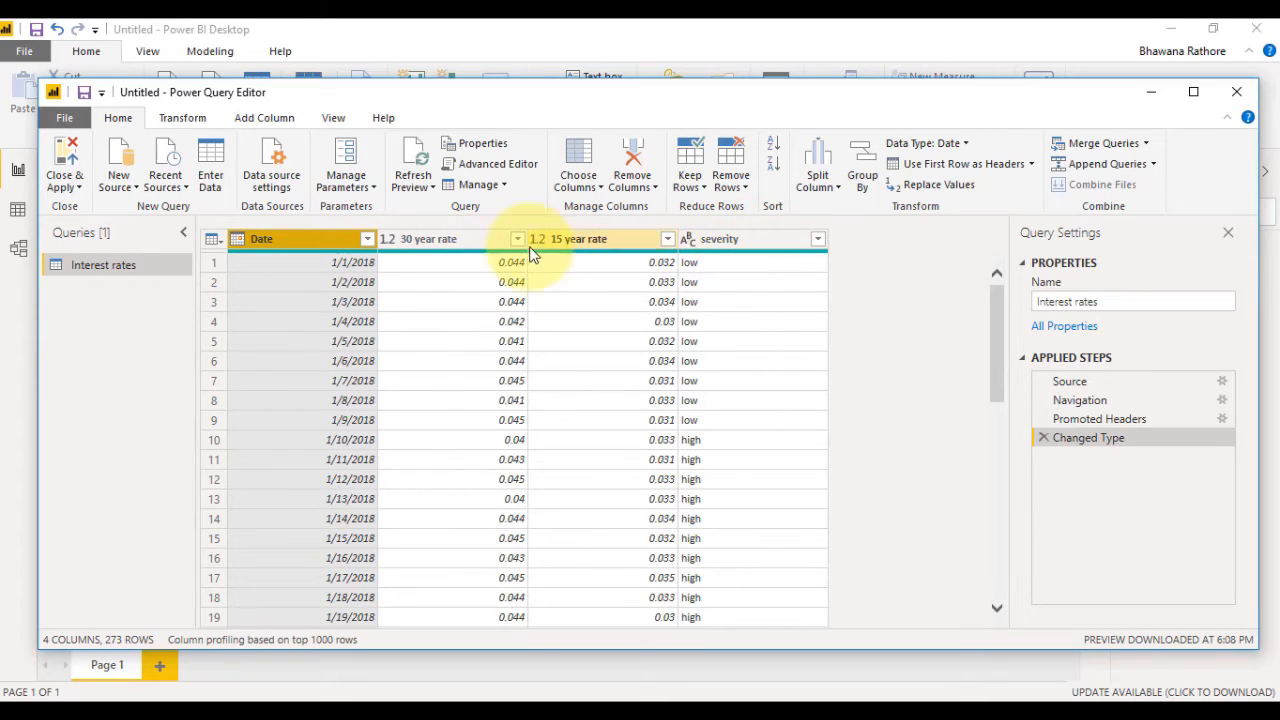
Check which distinct values the severity column's filter offers, leaving the filter unapplied.
left_click(818, 241)
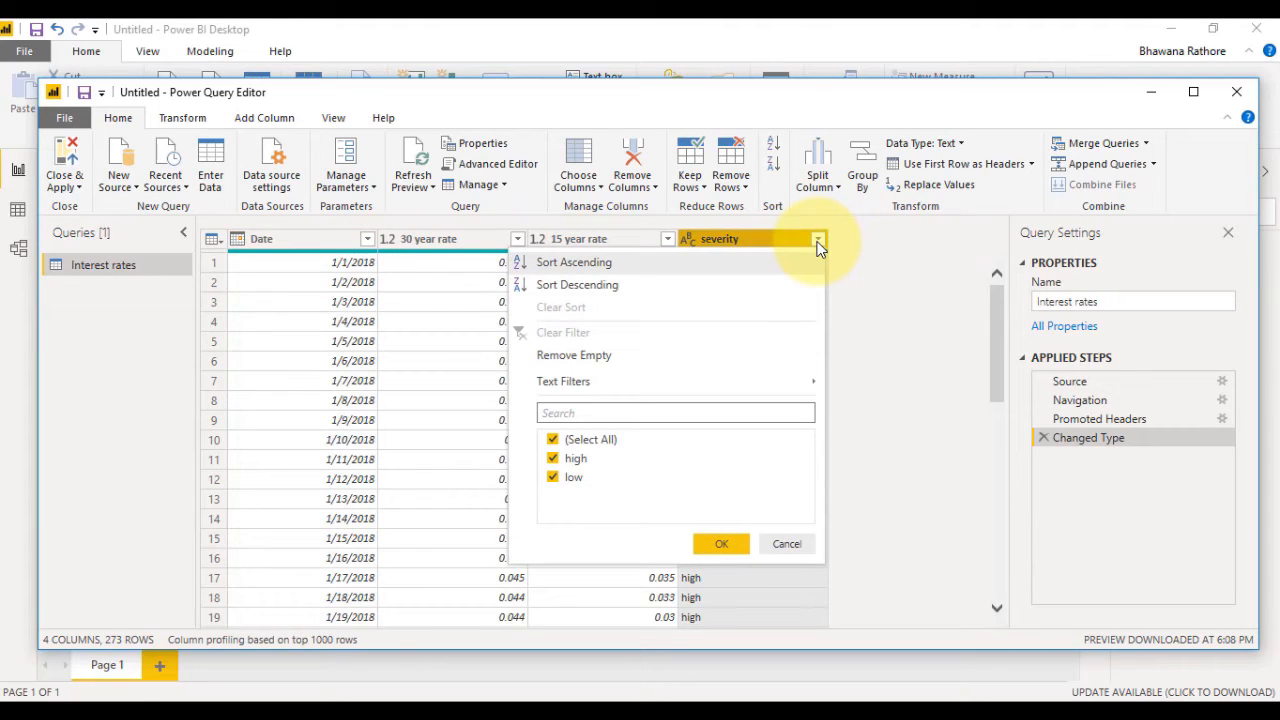
left_click(790, 543)
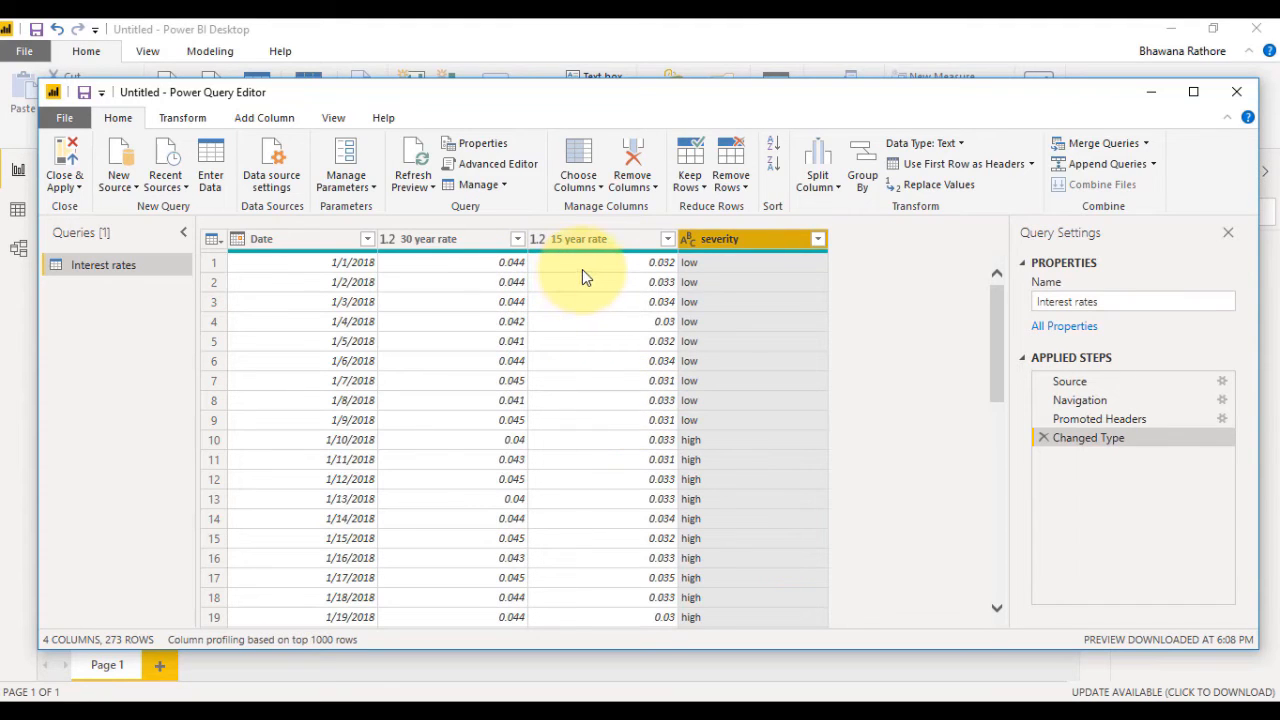
Rename the Date column of the Interest rates query as Rate_Date.
left_click(295, 240)
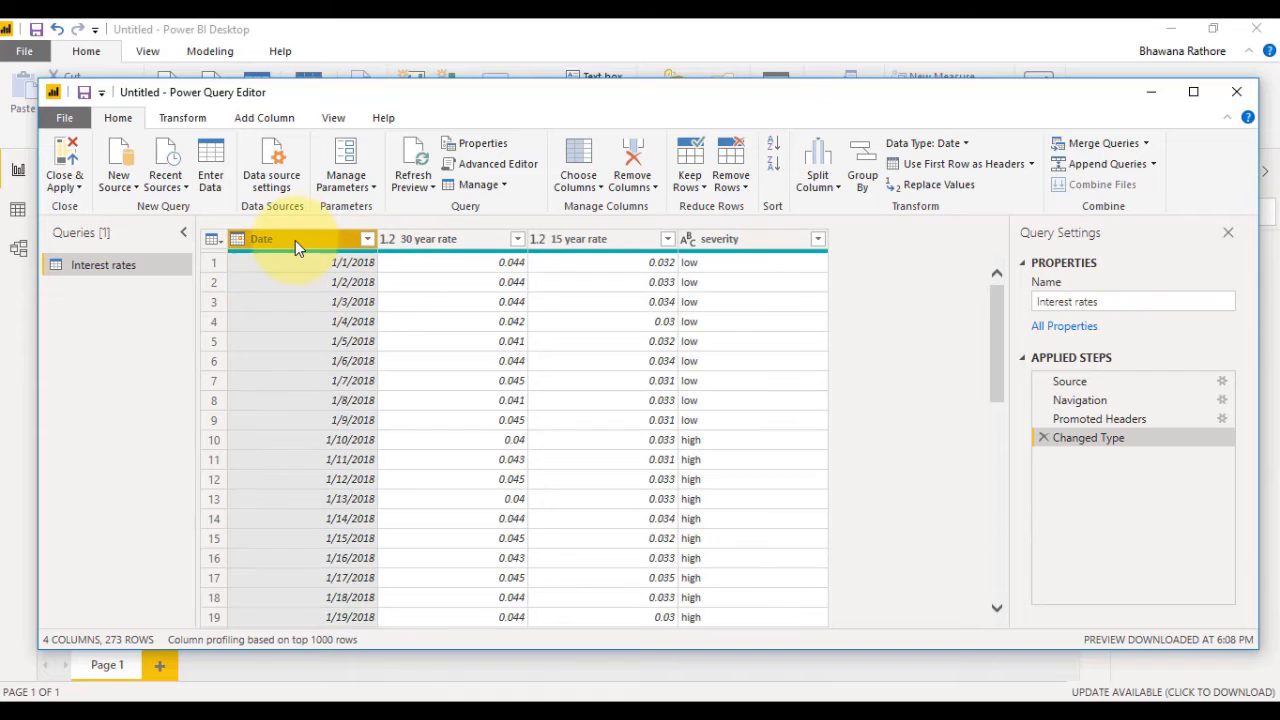
right_click(295, 240)
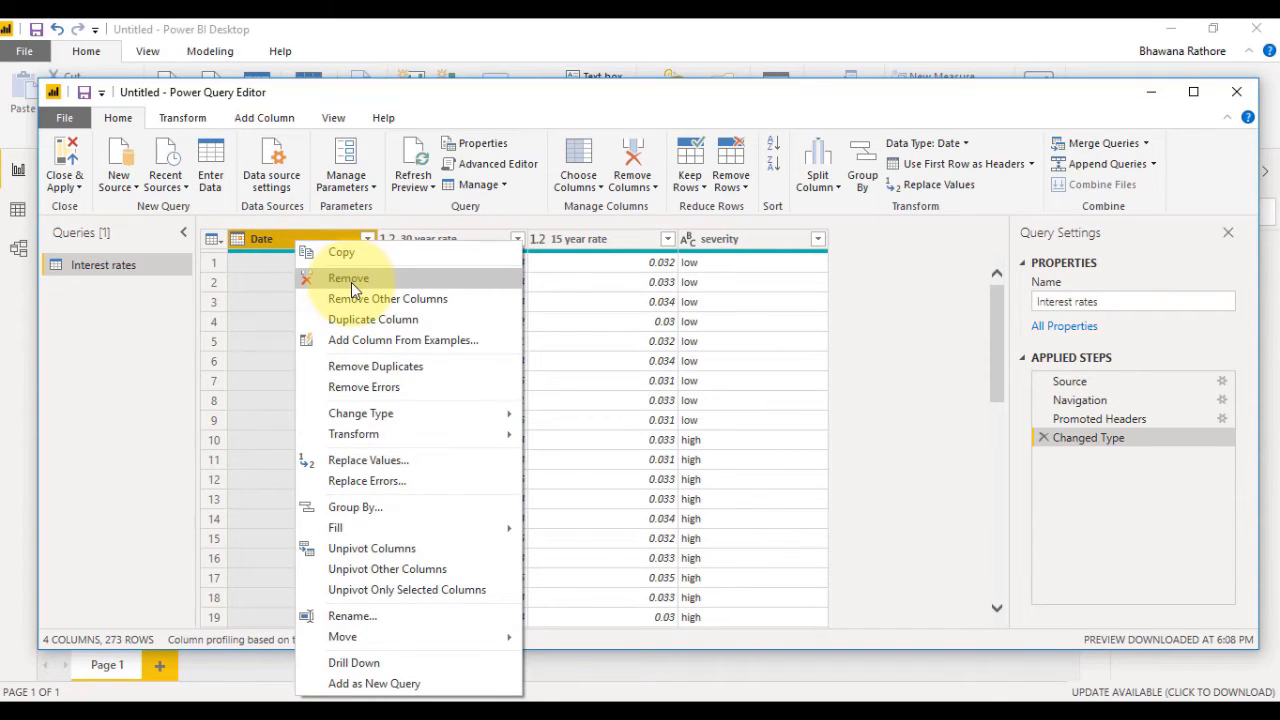
left_click(378, 616)
left_click(343, 238)
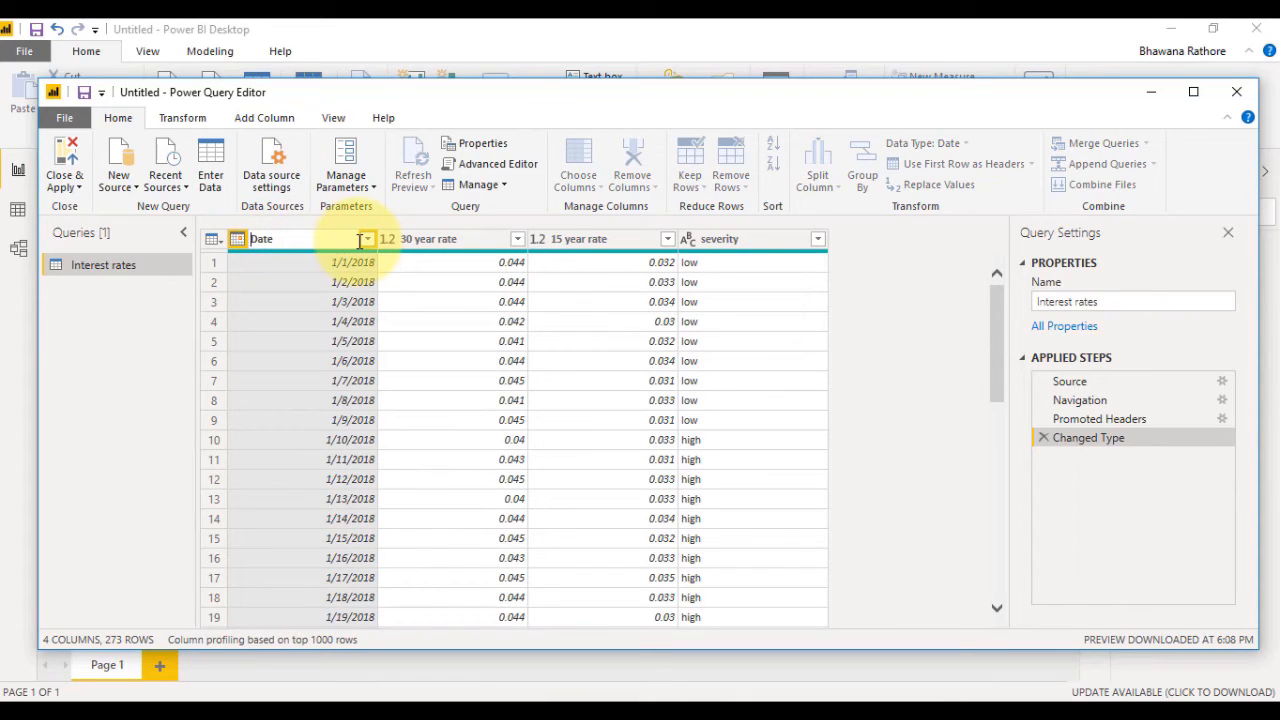
type("Rate_")
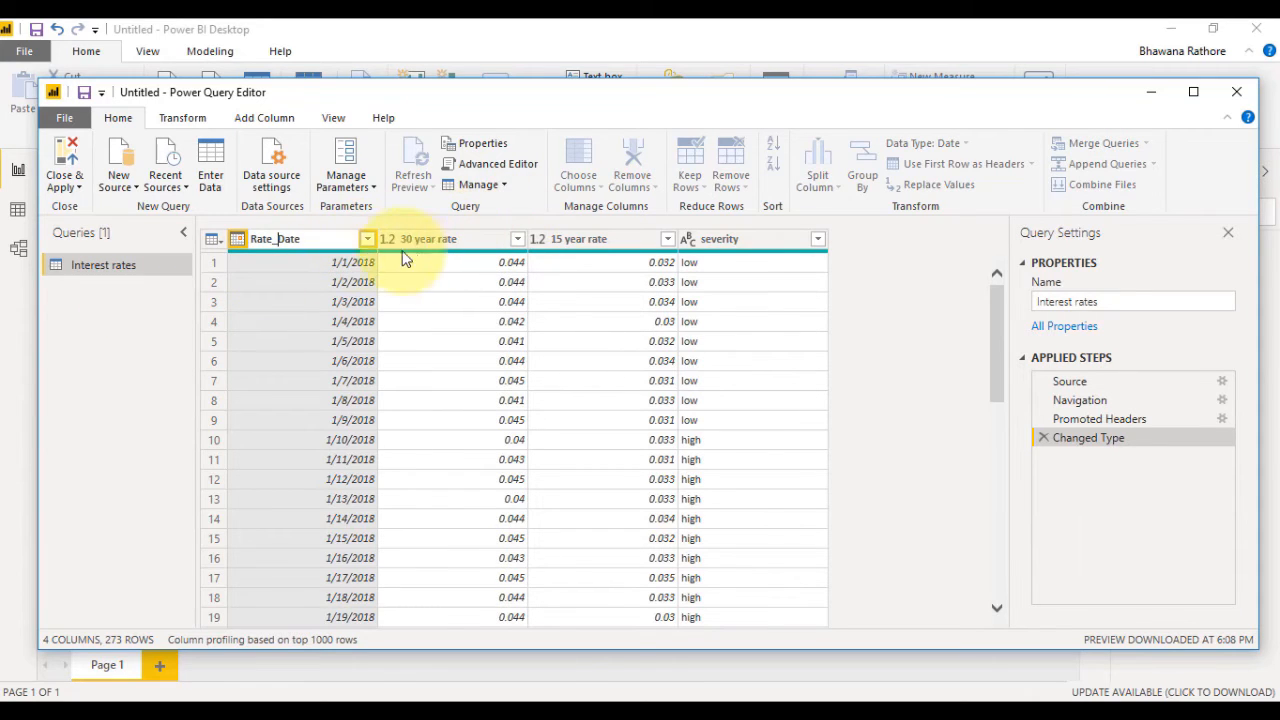
key("Return")
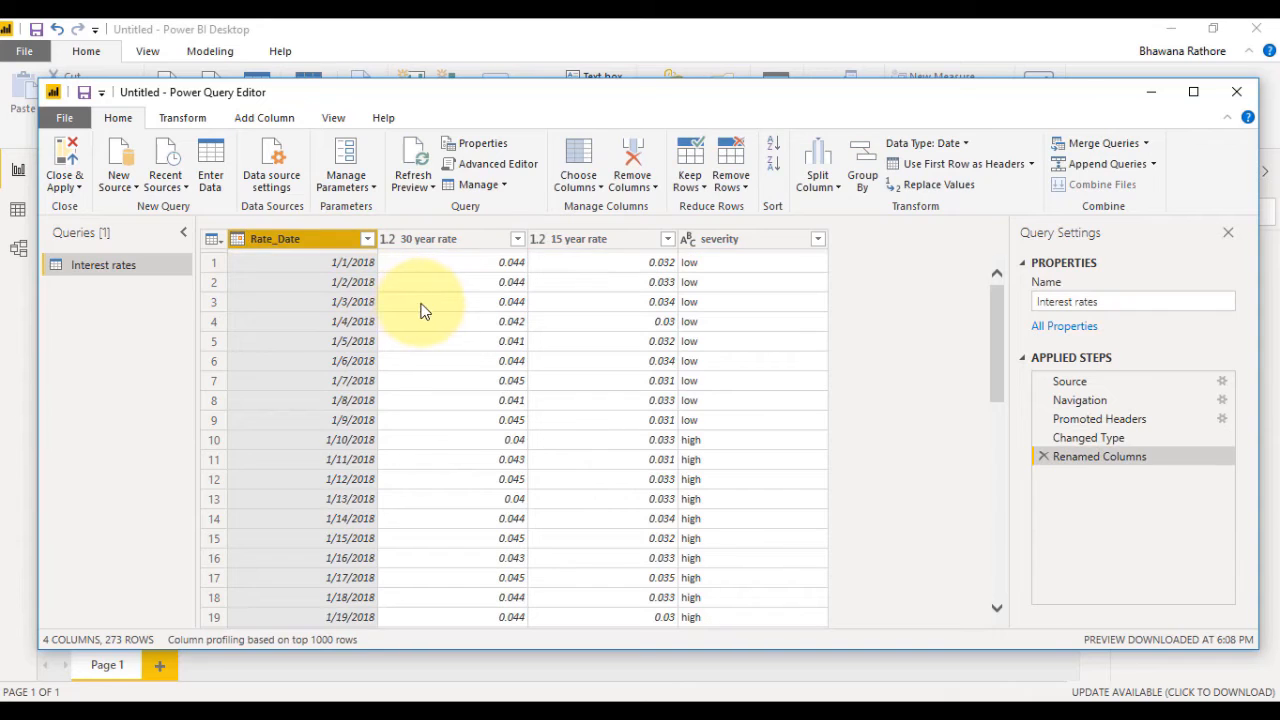
Look through the dates in the Rate_Date column's filter list without applying a filter.
right_click(367, 237)
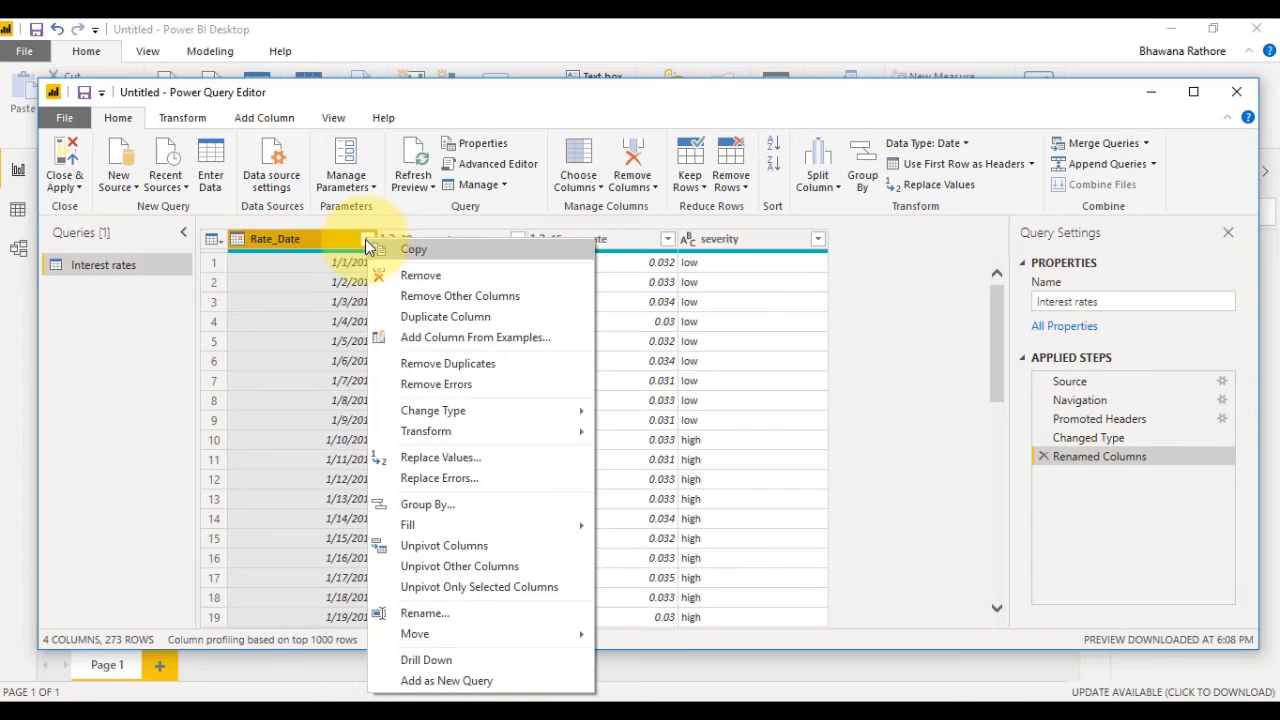
left_click(367, 239)
left_click(367, 239)
left_click(366, 239)
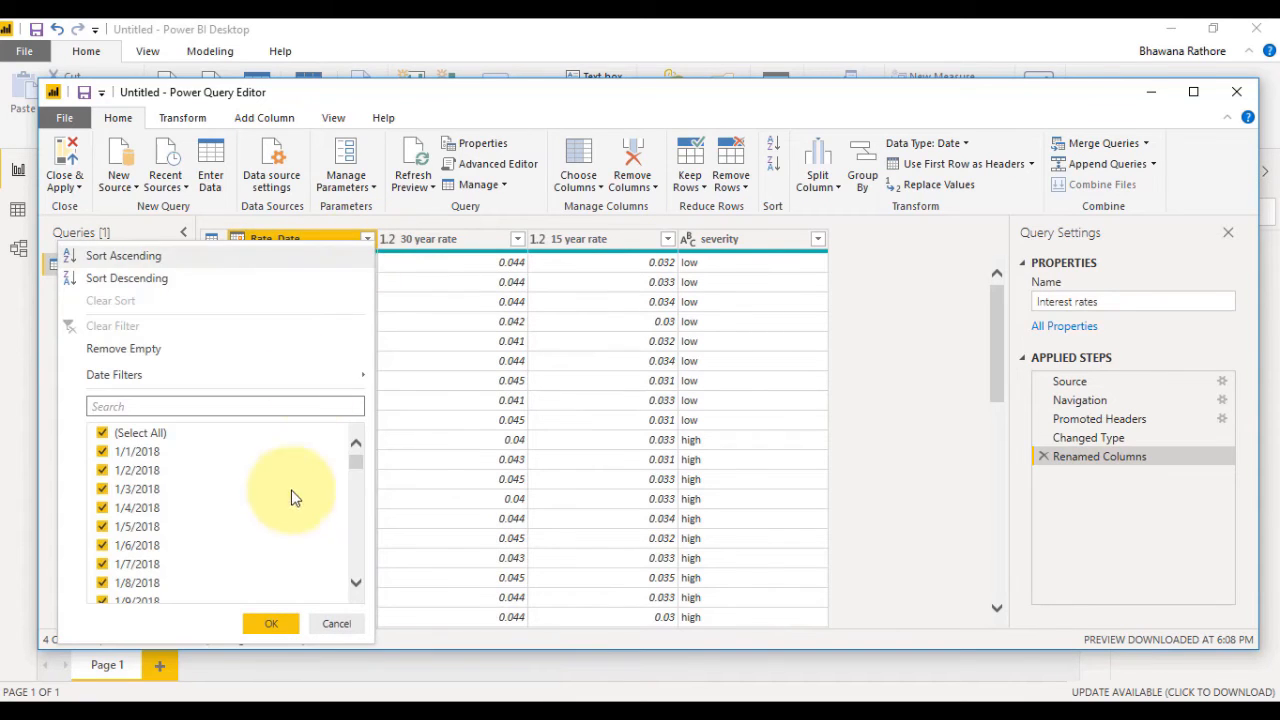
mouse_move(357, 462)
left_mouse_down()
mouse_move(352, 570)
mouse_move(354, 448)
left_mouse_up()
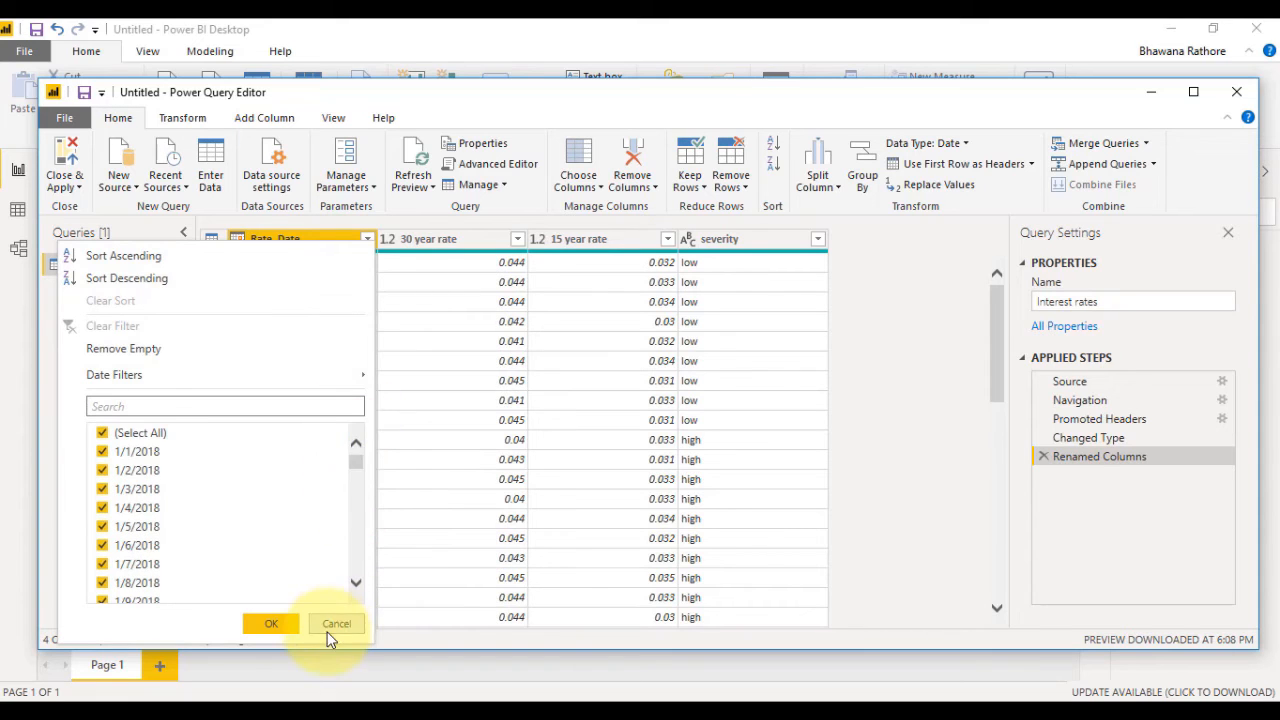
left_click(333, 623)
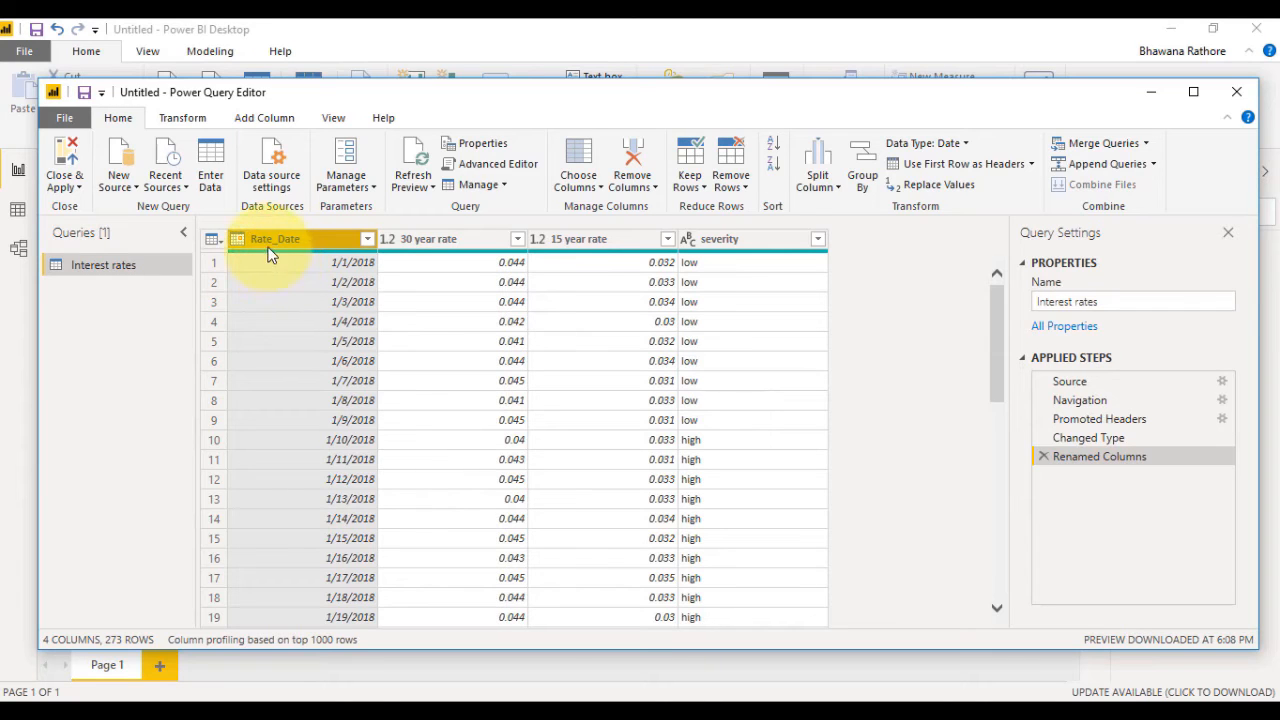
Remove the severity column from the Interest rates query and apply the query changes to the report, closing the editor.
left_click(762, 243)
right_click(761, 240)
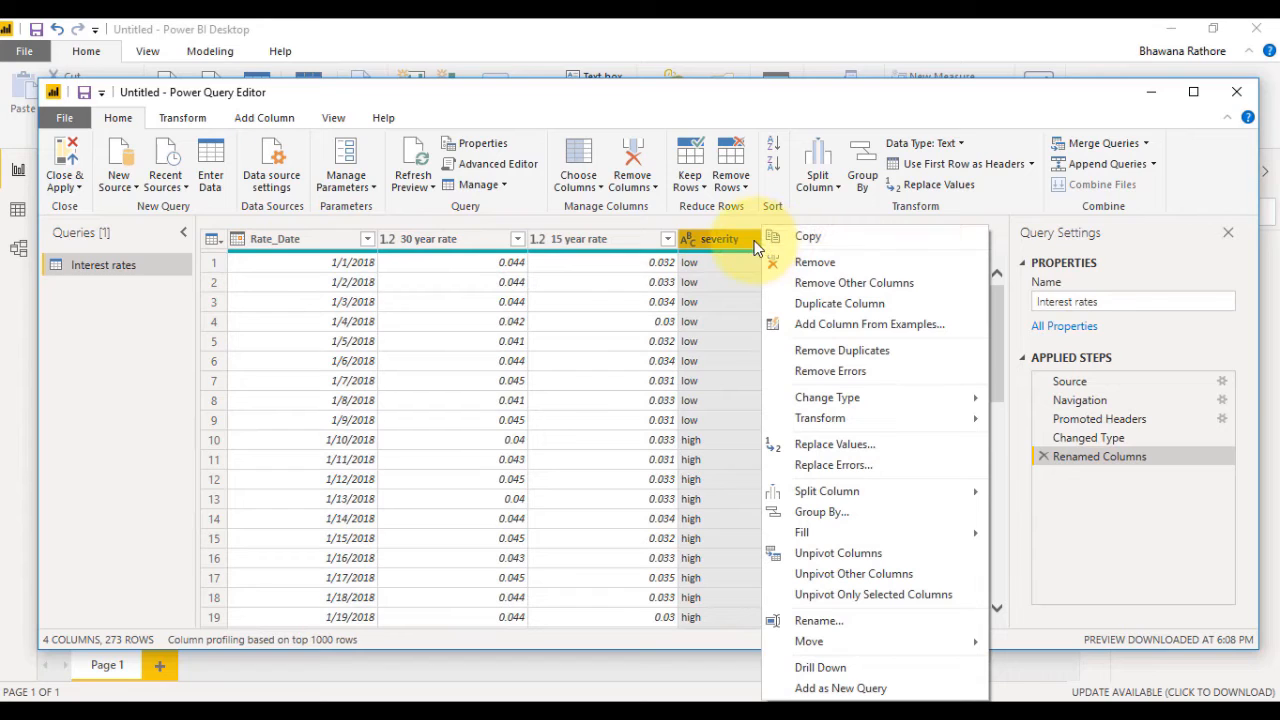
left_click(630, 180)
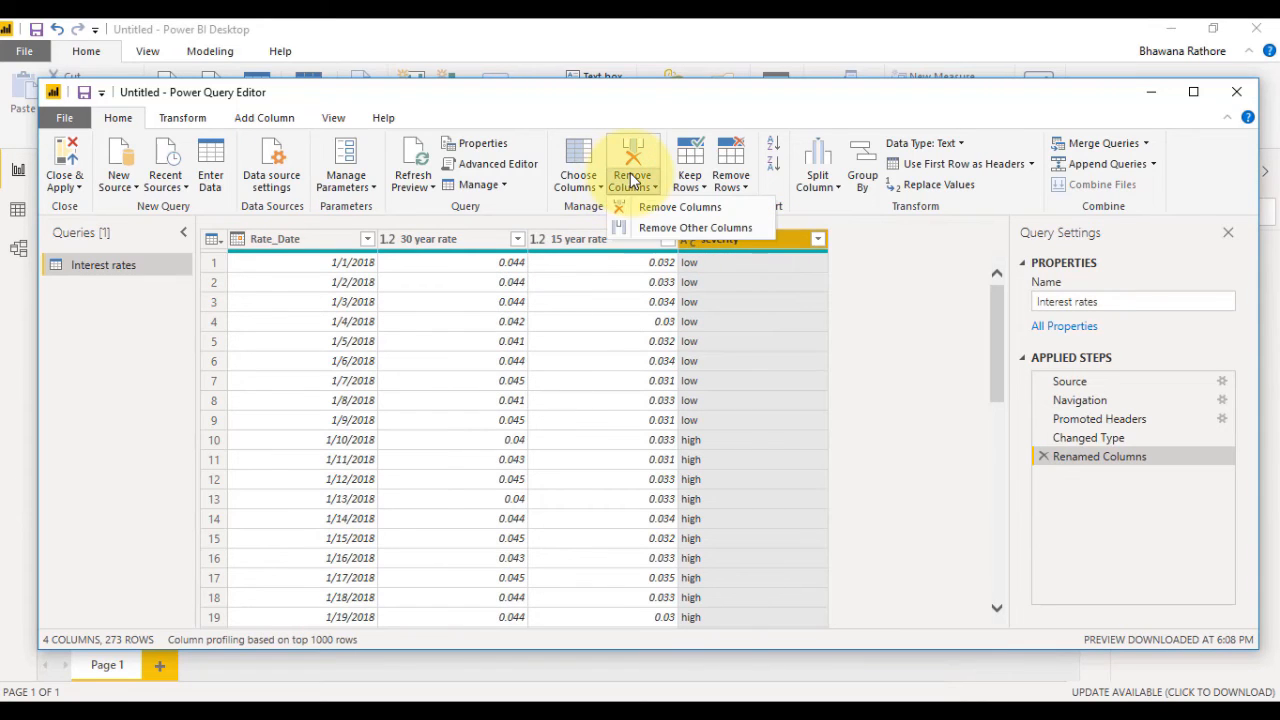
left_click(718, 208)
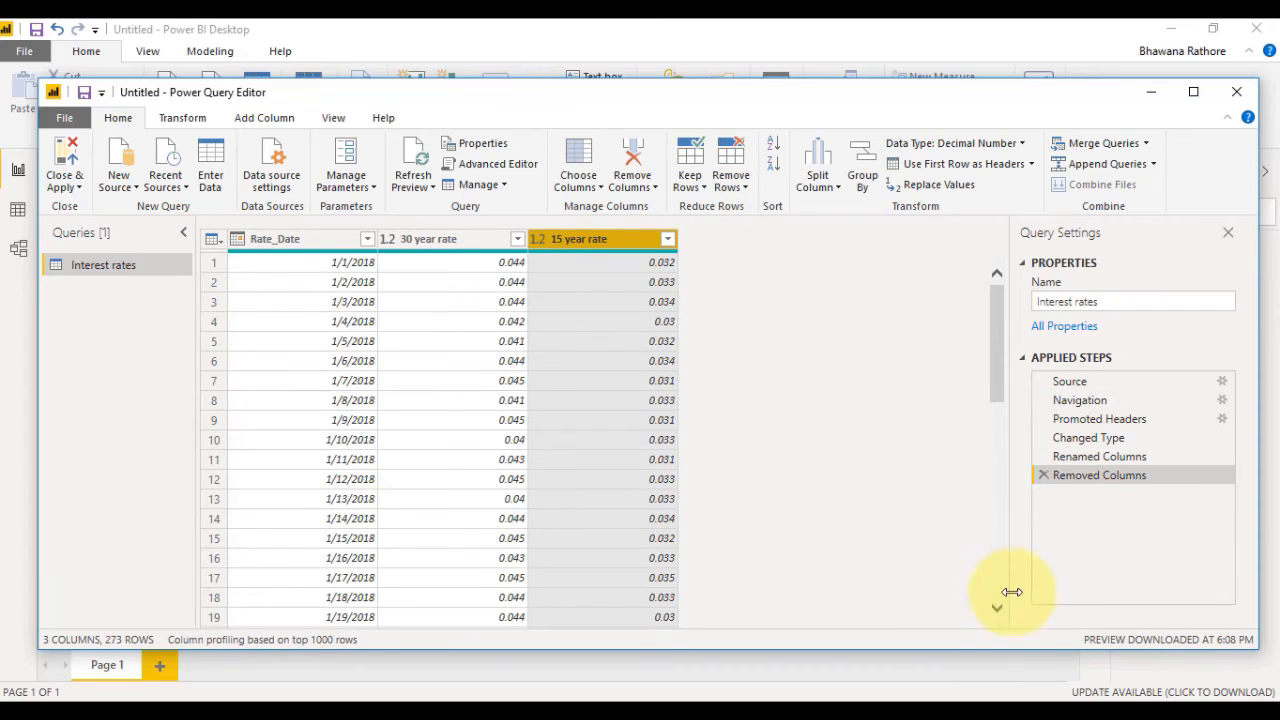
left_click(75, 186)
left_click(101, 204)
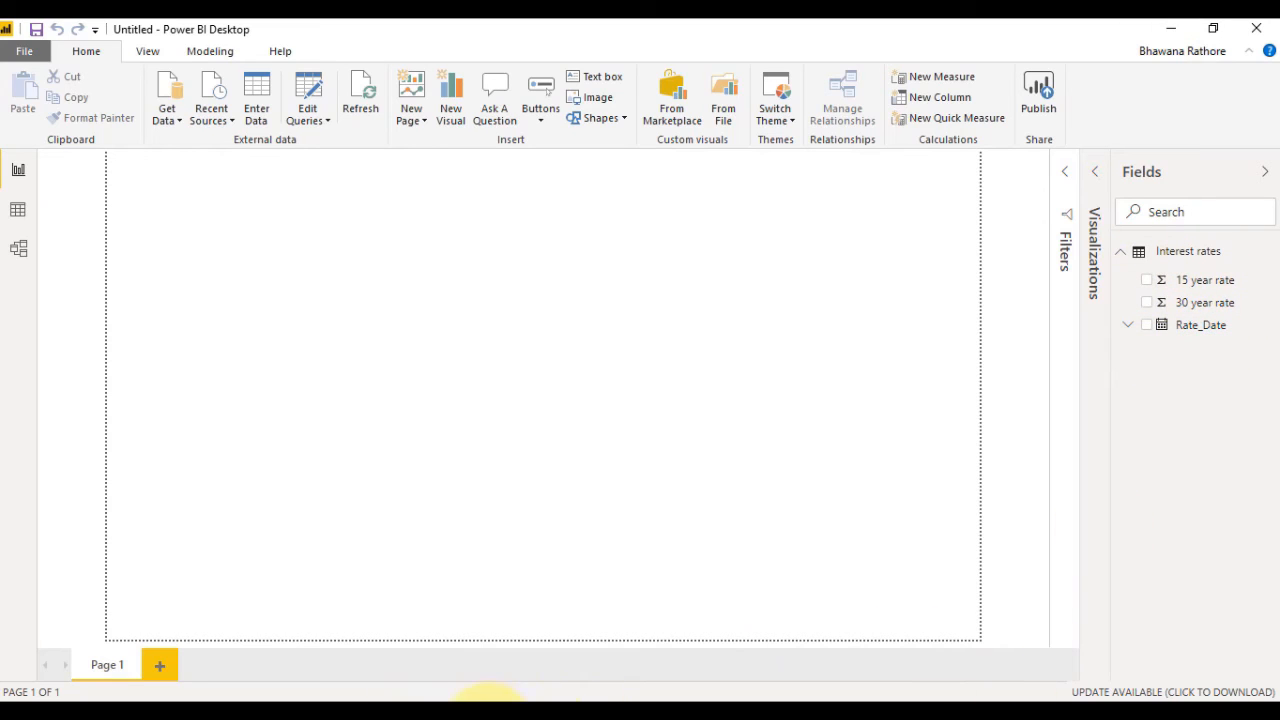
Switch to File Explorer and open the source workbook Interest rates from the begin folder in a maximised Excel window.
mouse_move(651, 690)
left_click(562, 629)
left_click(271, 144)
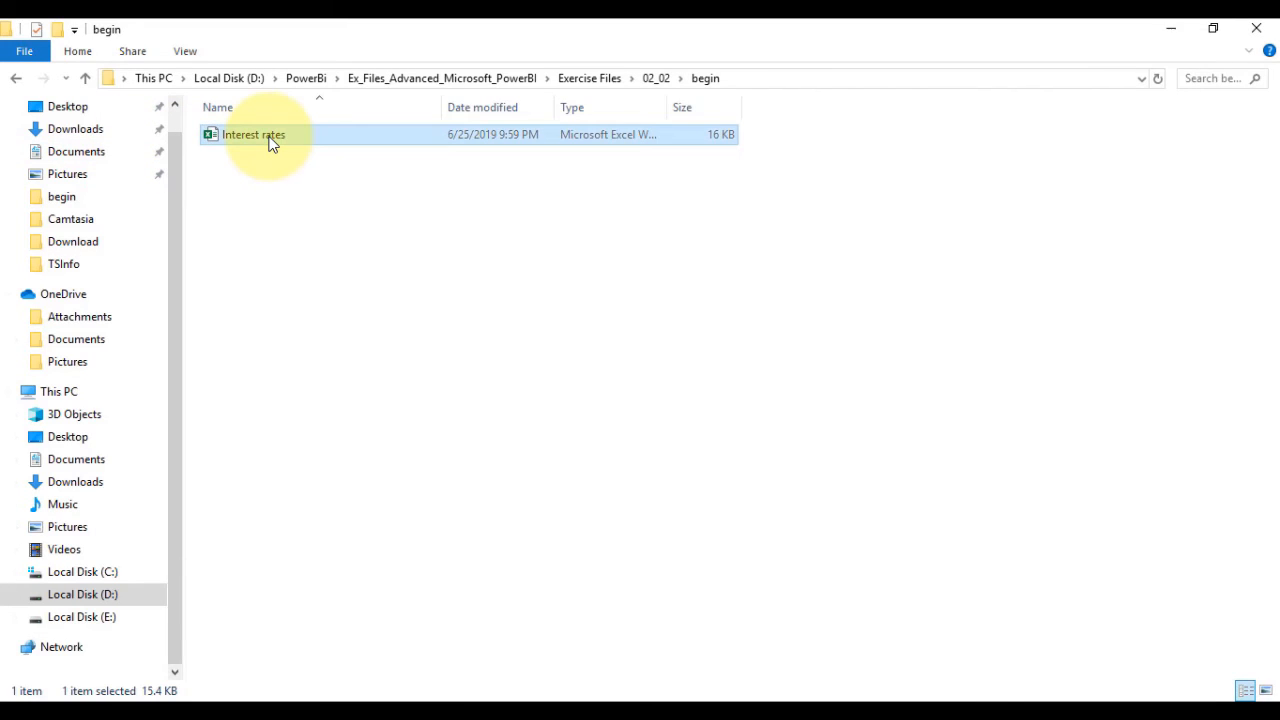
double_click(271, 144)
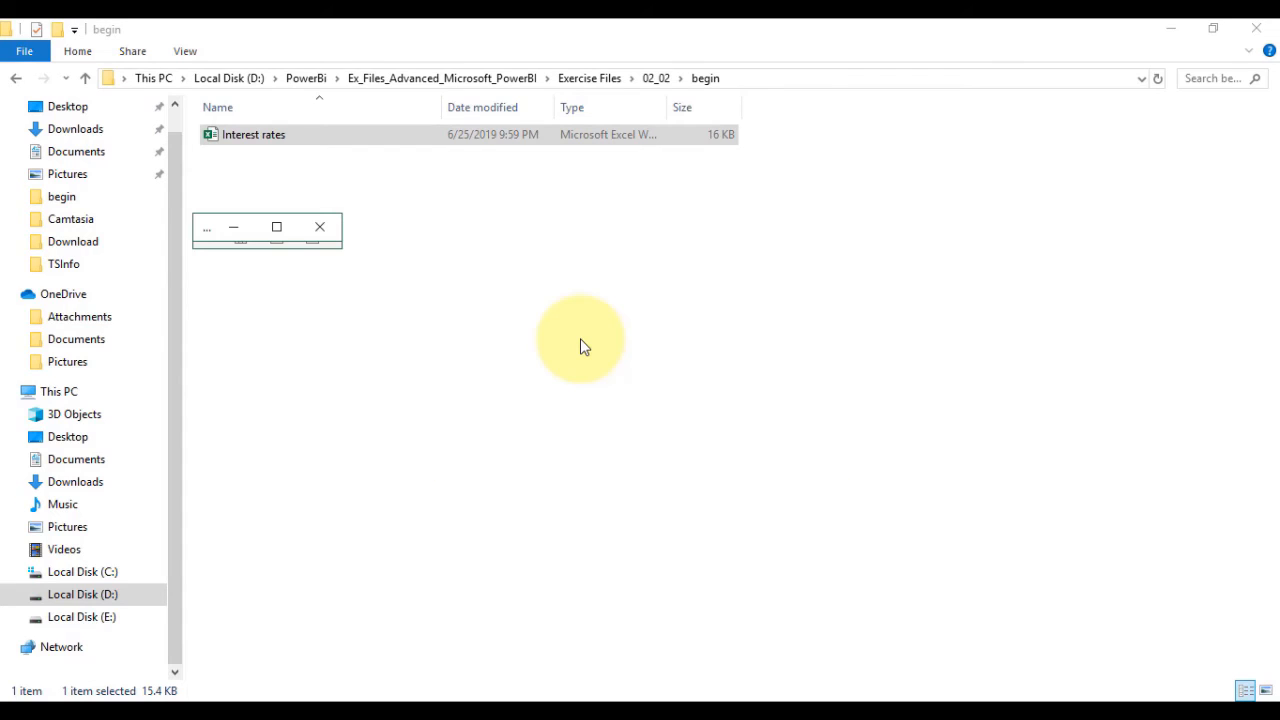
left_click(270, 222)
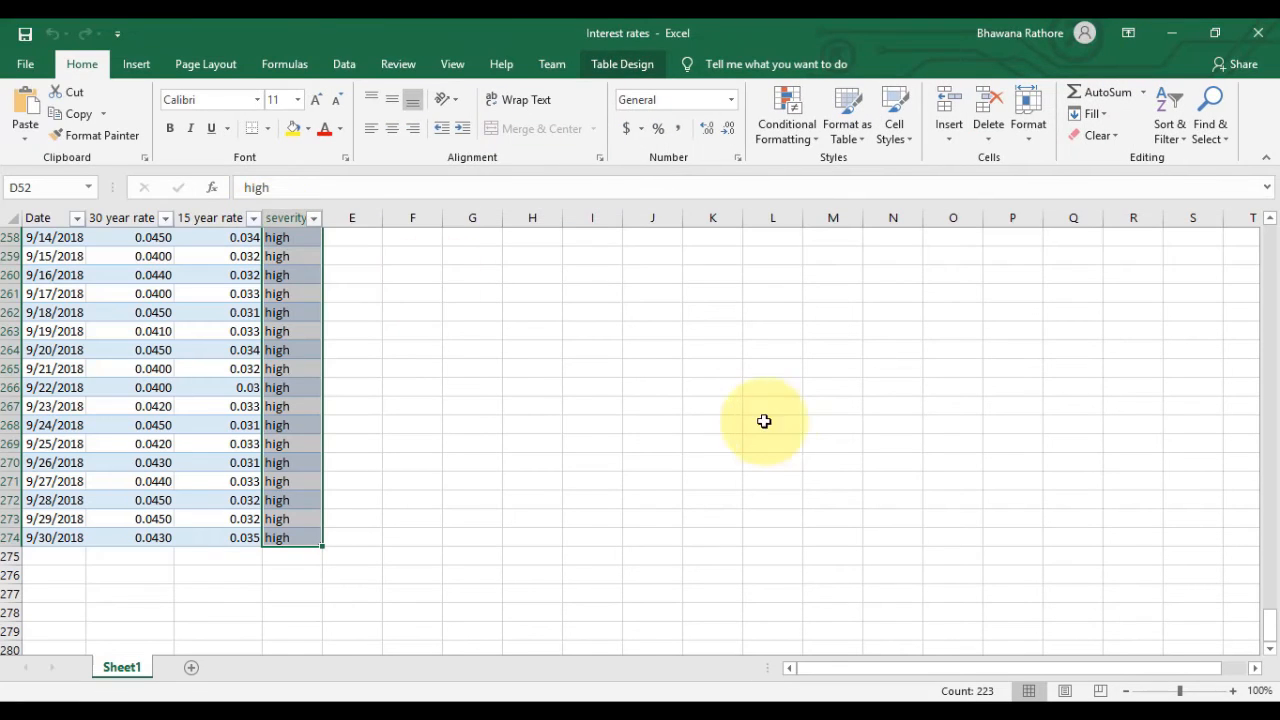
left_click(771, 422)
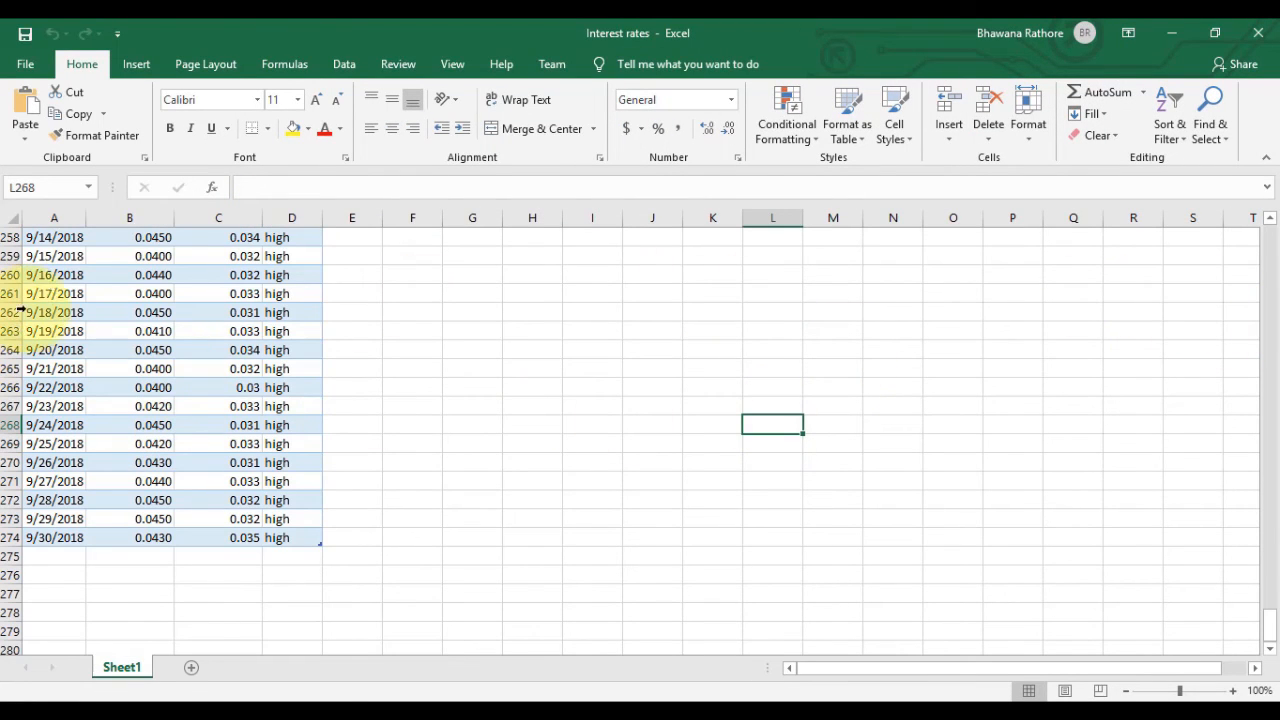
Examine the rows and column headers of the source table in Sheet1, and return to the Power BI Desktop report.
scroll(555, 455, "up", 20)
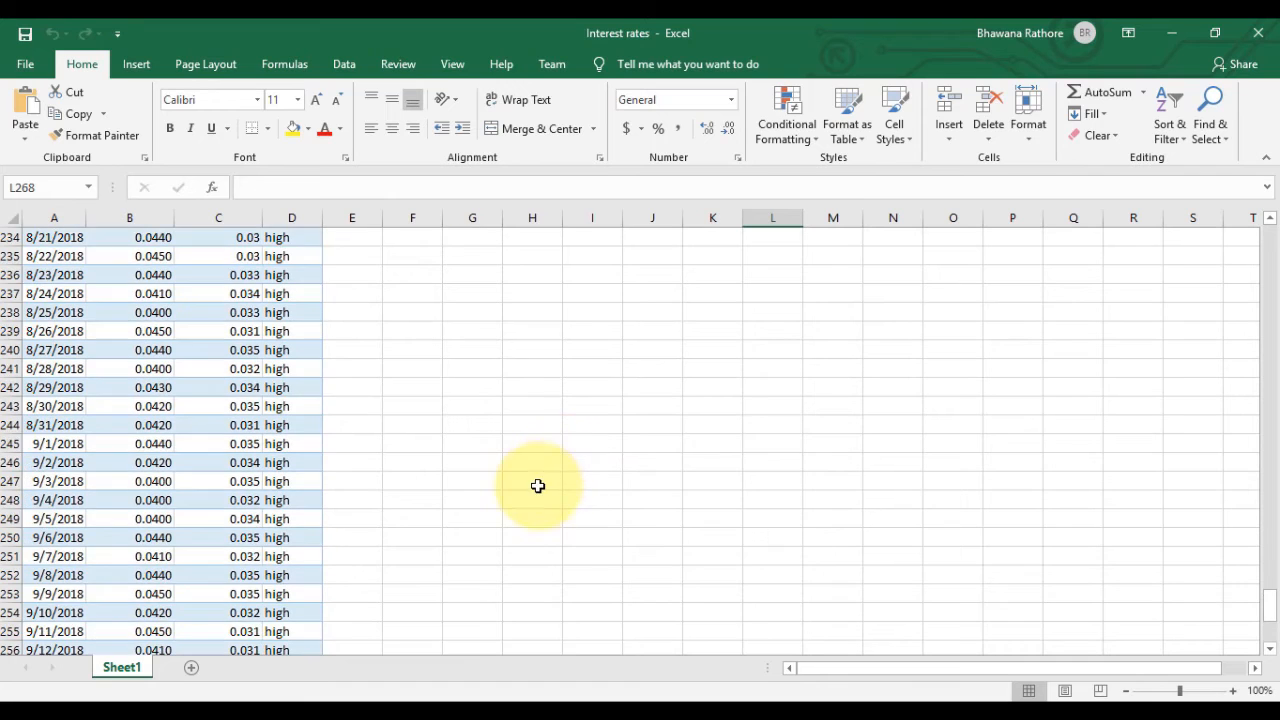
scroll(534, 463, "up", 7)
left_click_drag(1268, 514, 1268, 232)
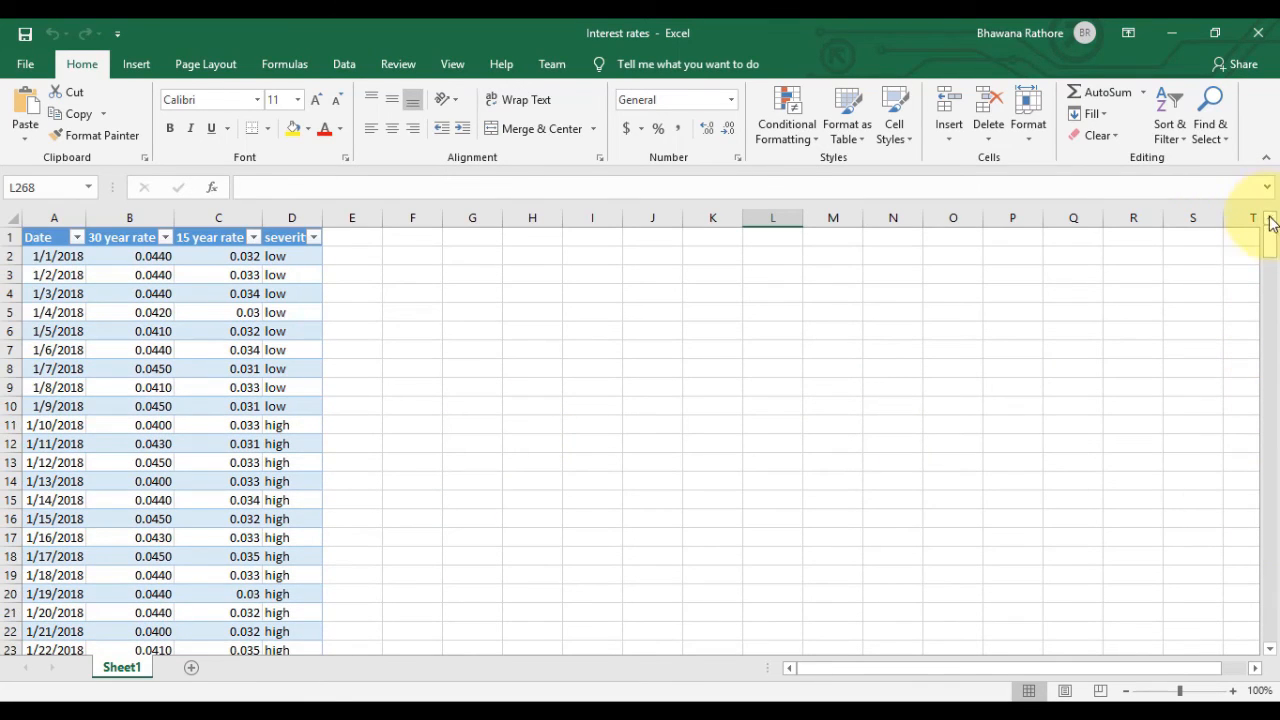
left_click(5, 237)
left_click(470, 330)
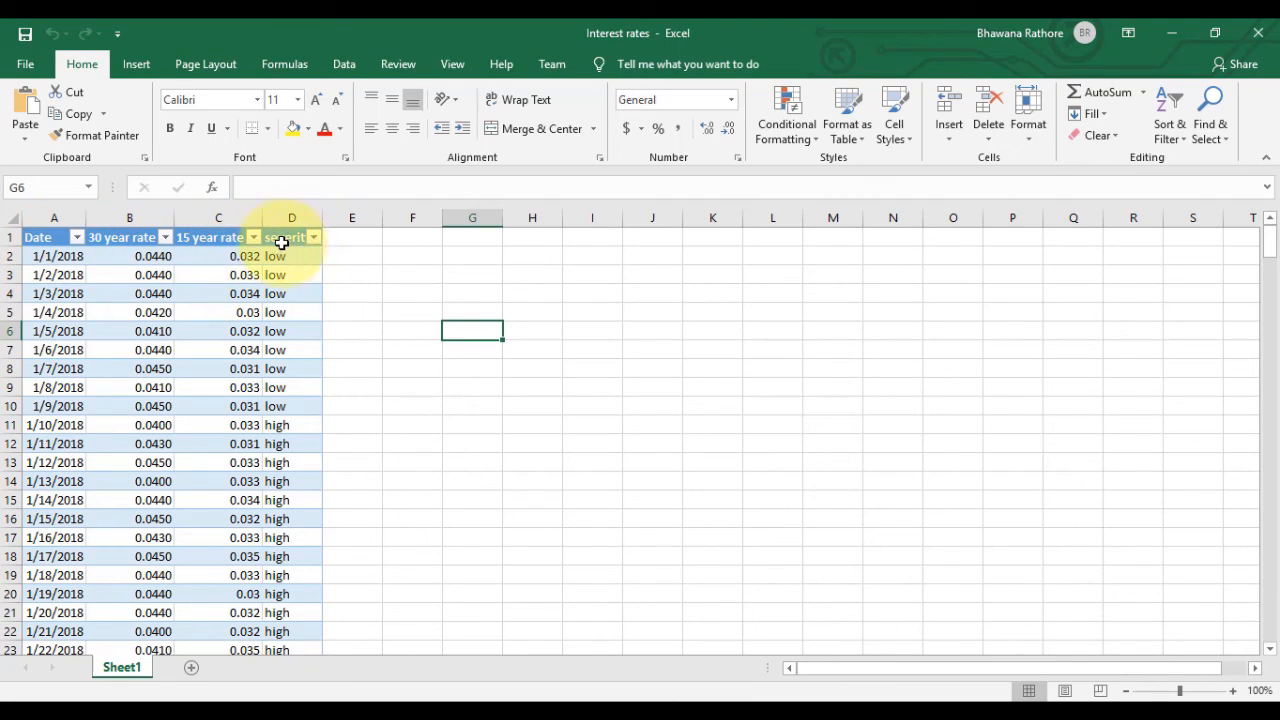
left_click(1188, 32)
left_click(1188, 34)
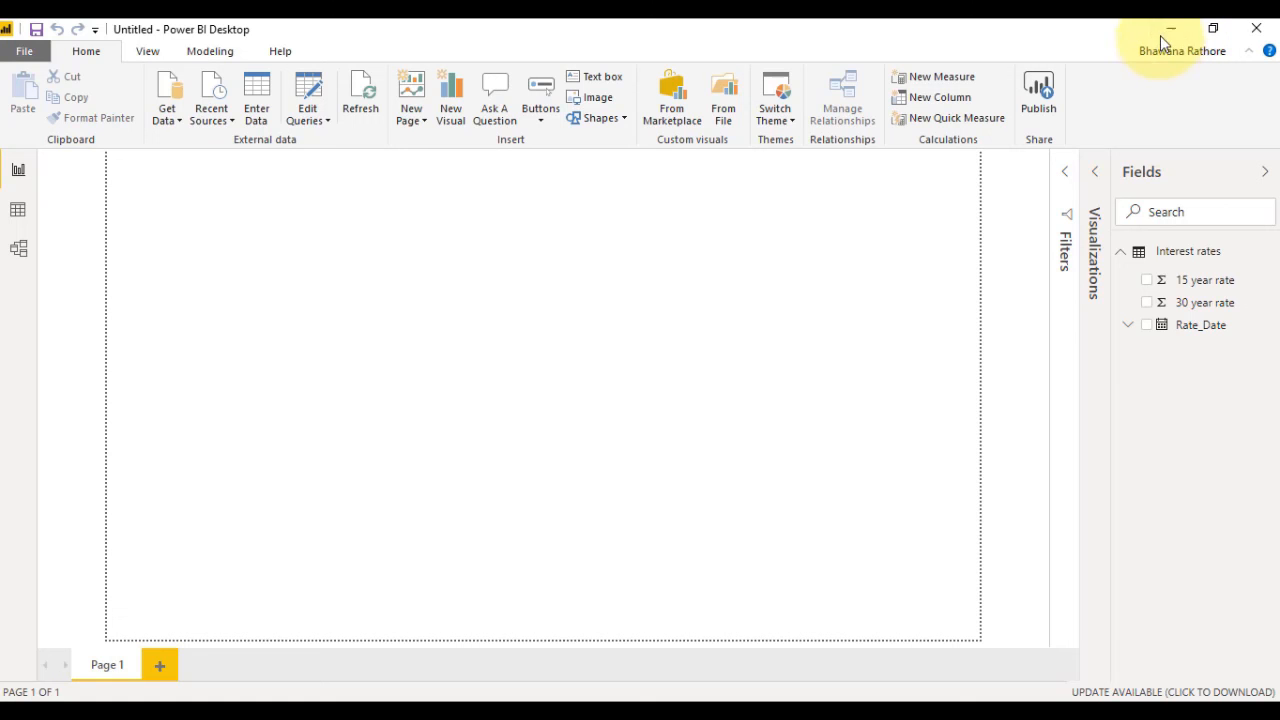